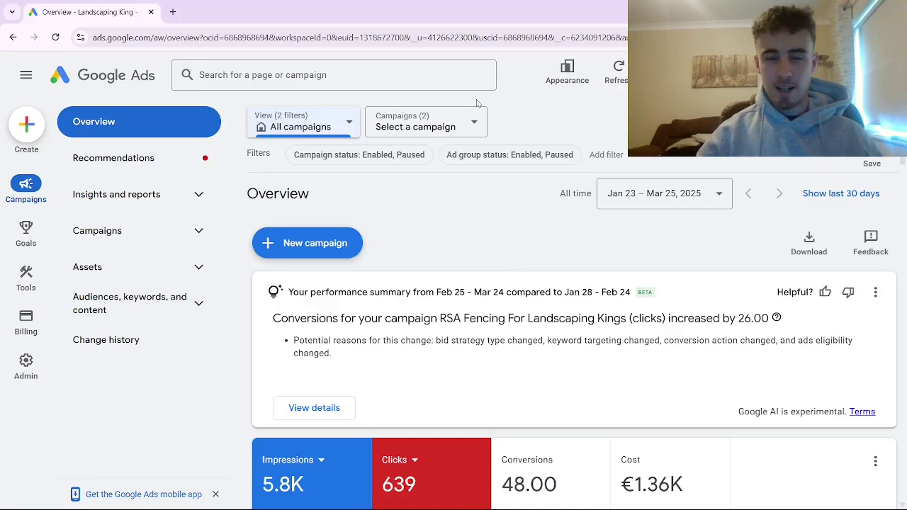
Step: Switch to the RSA Fencing For Landscaping Kings (clicks) campaign and look through its list of ad groups
click(465, 136)
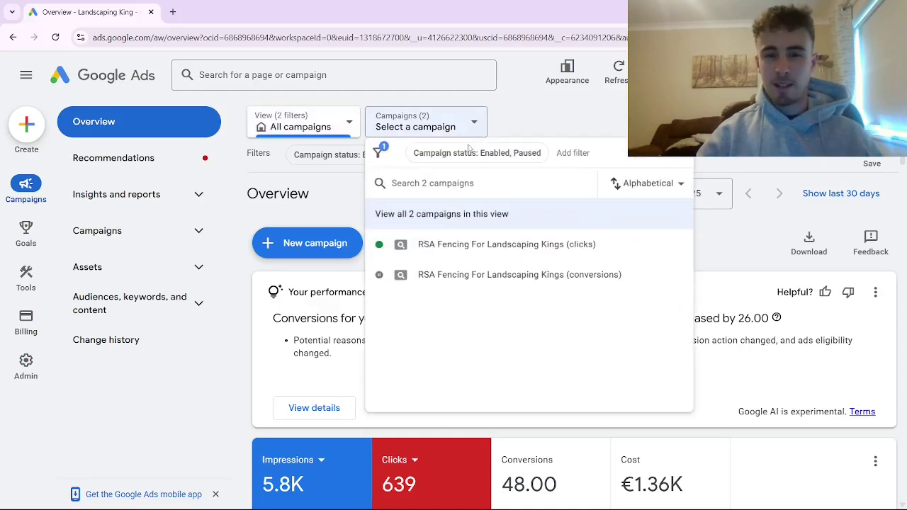
click(474, 250)
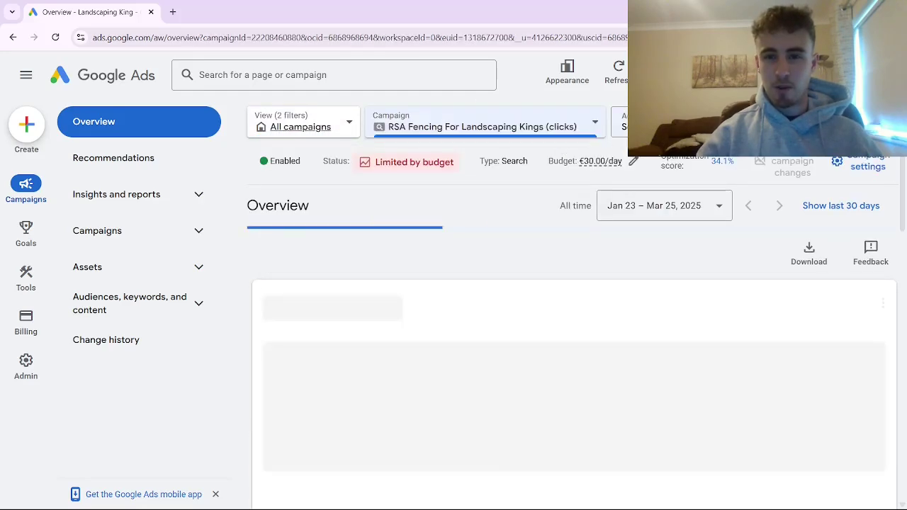
scroll(728, 202, down, 2)
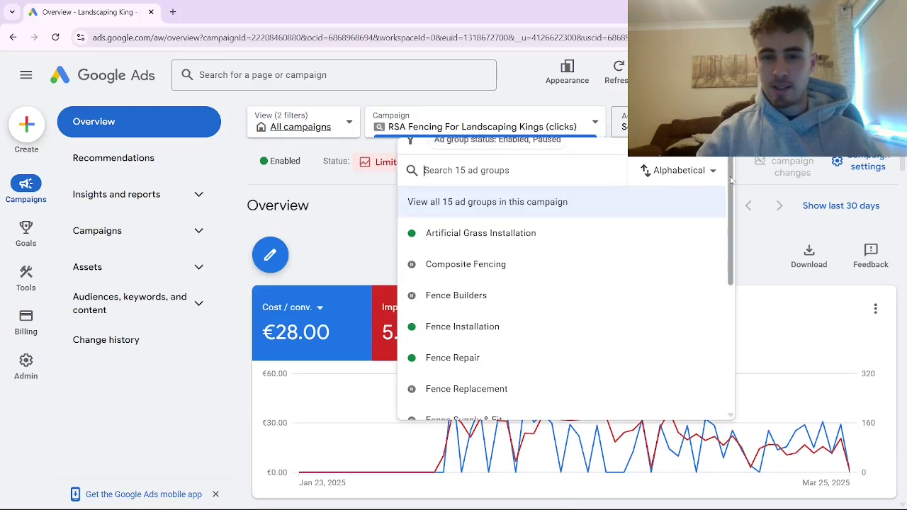
scroll(705, 238, down, 3)
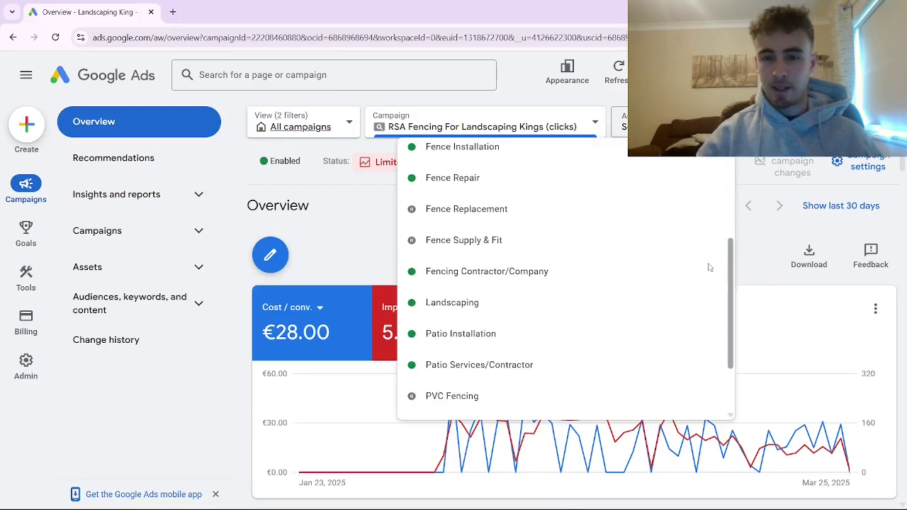
scroll(728, 281, down, 1)
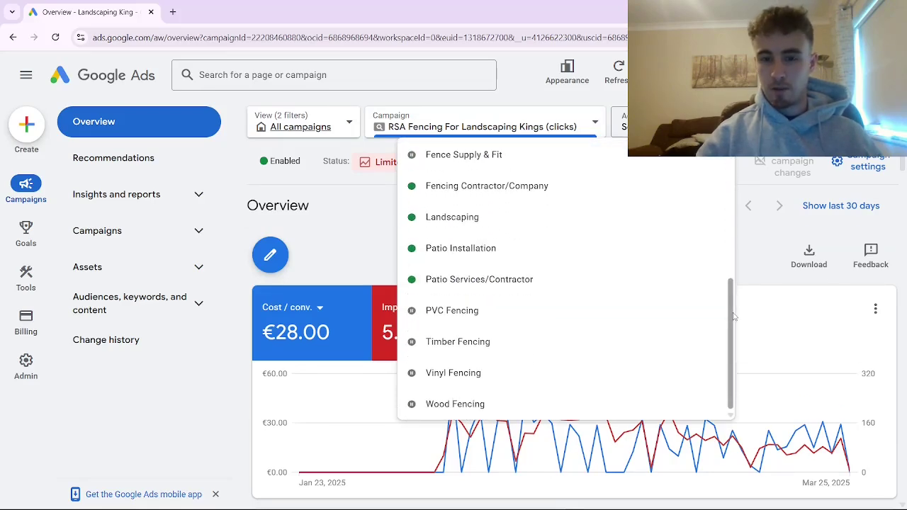
scroll(736, 287, up, 2)
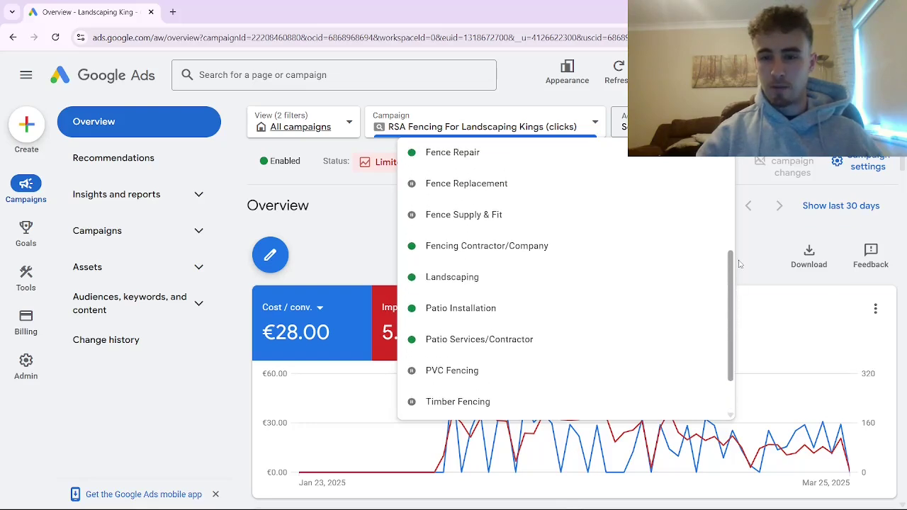
scroll(736, 249, up, 1)
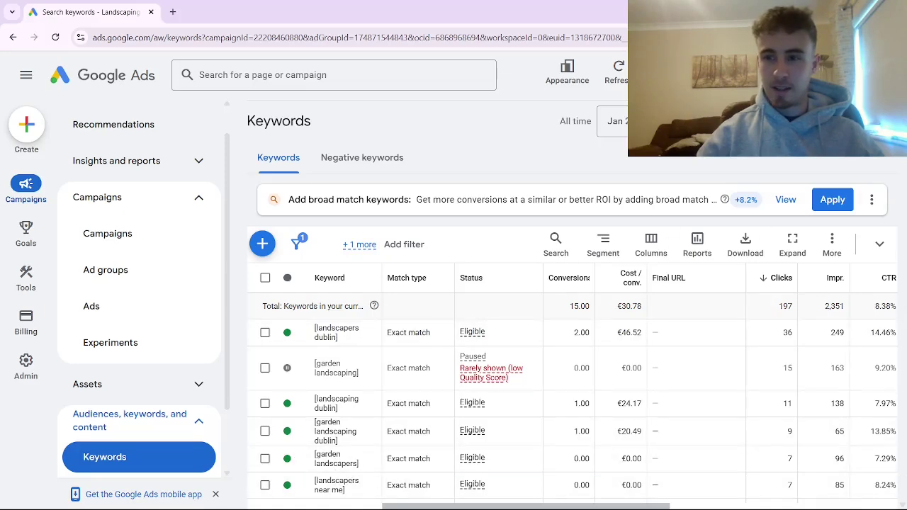
Step: View the keywords of the Artificial Grass Installation ad group, followed by those of the Fence Installation ad group
scroll(572, 305, up, 2)
click(656, 126)
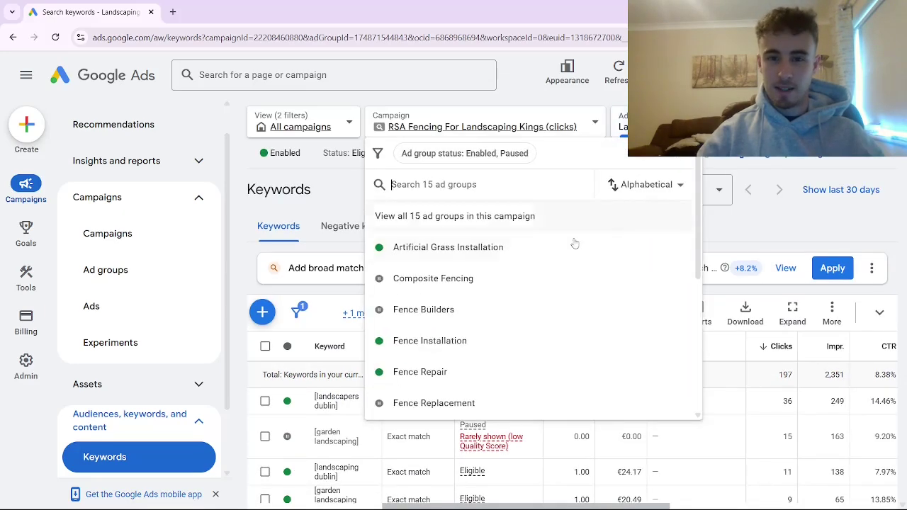
click(478, 247)
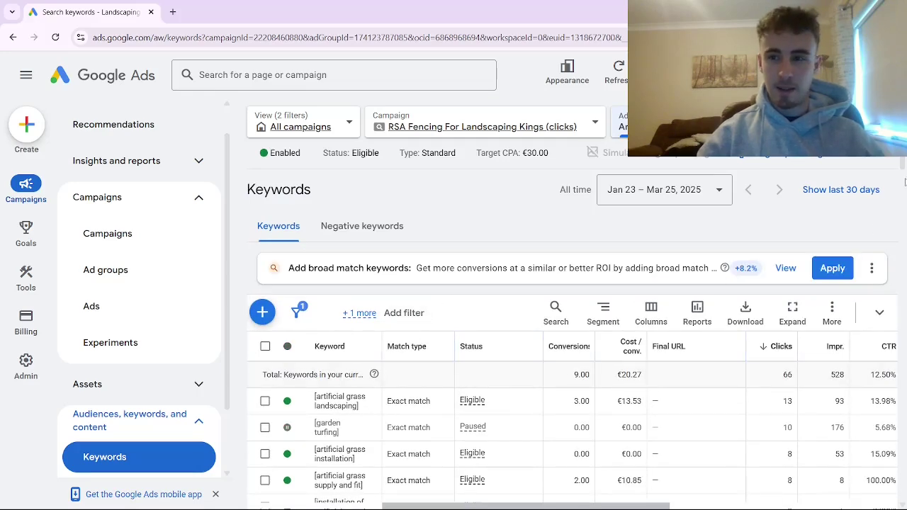
scroll(904, 182, down, 1)
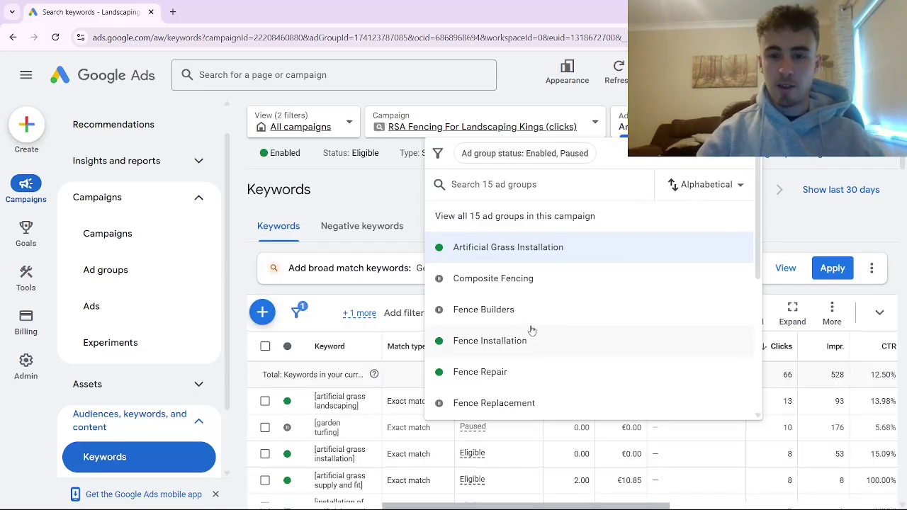
click(517, 344)
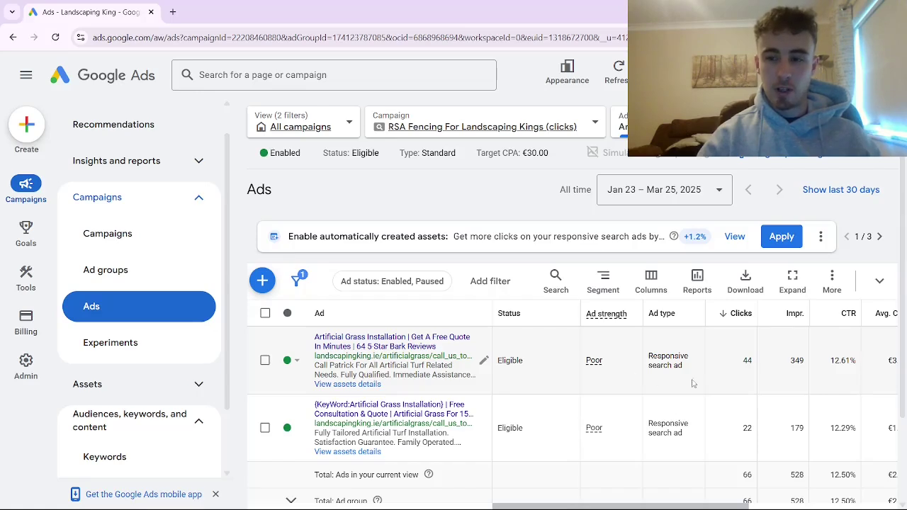
Step: Compare the cost and conversion metrics of the two ads in the Artificial Grass Installation ad group
drag(602, 505, 719, 506)
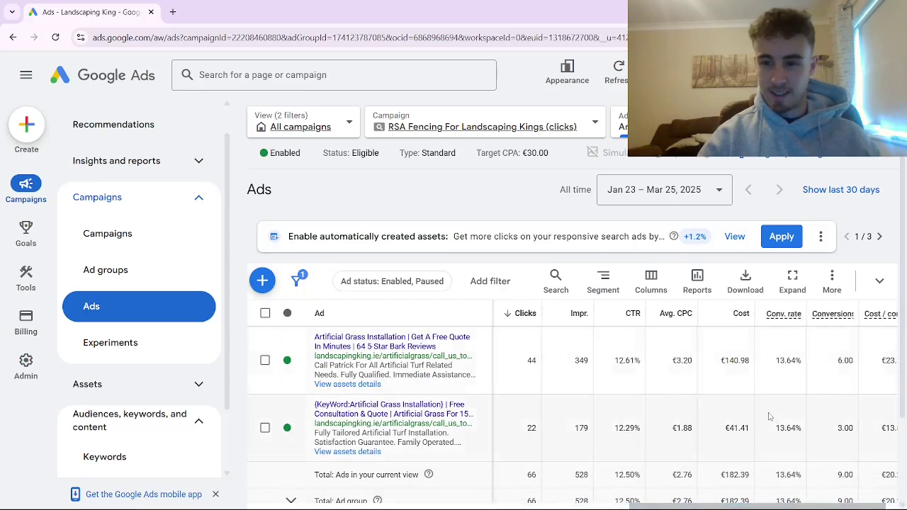
scroll(463, 391, left, 5)
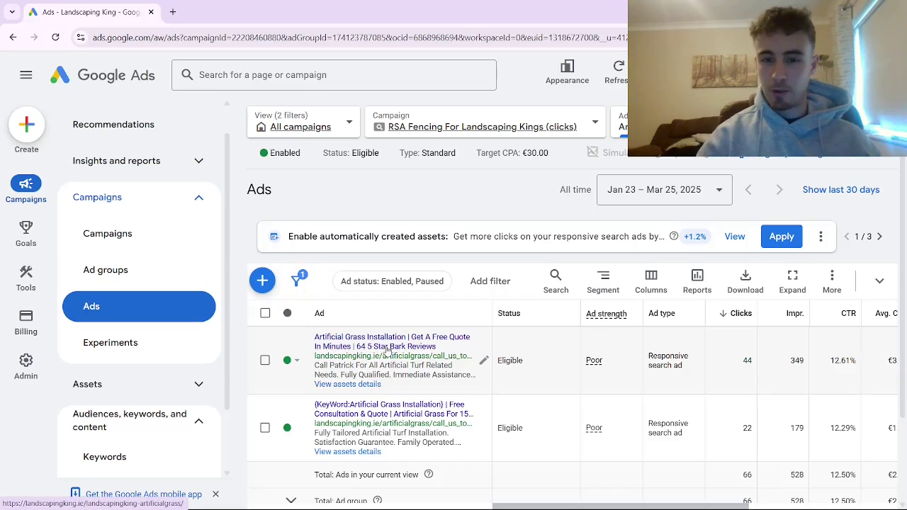
Step: Go back to the campaign's ad groups and copy the Artificial Grass Installation ad group
click(498, 131)
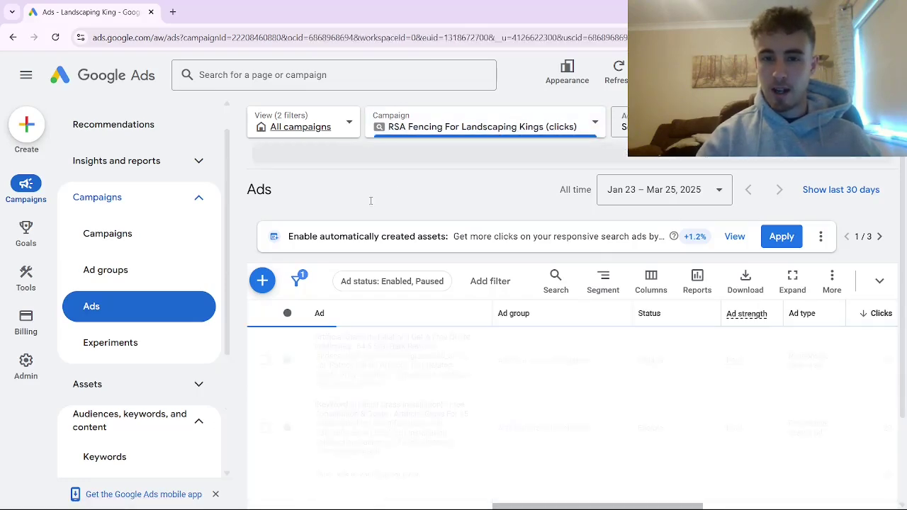
click(175, 275)
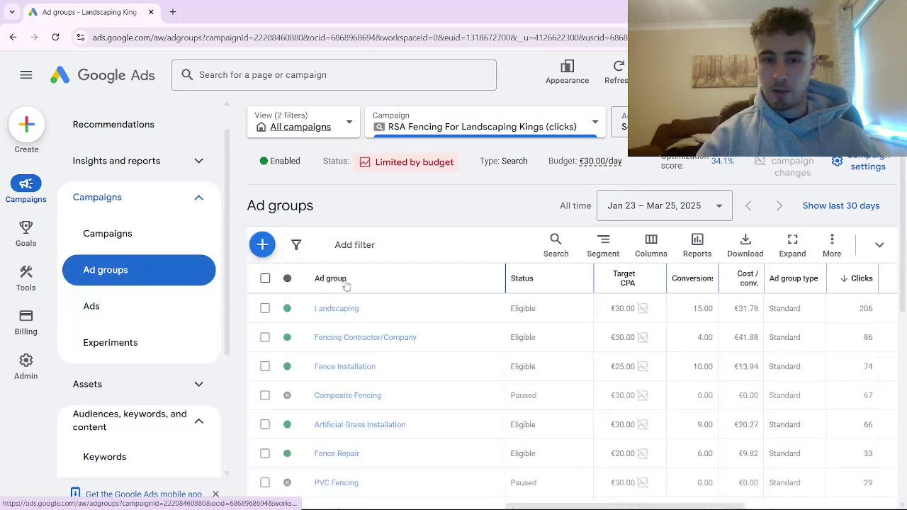
scroll(372, 309, down, 2)
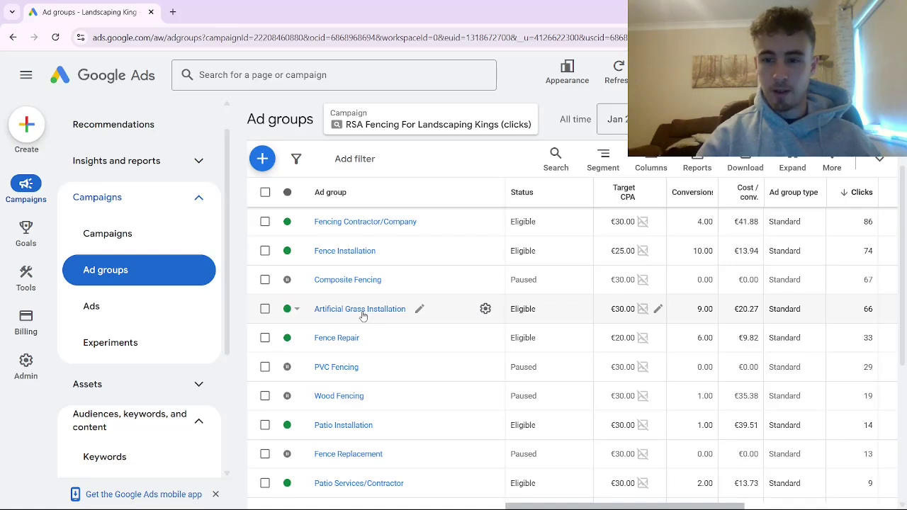
click(265, 309)
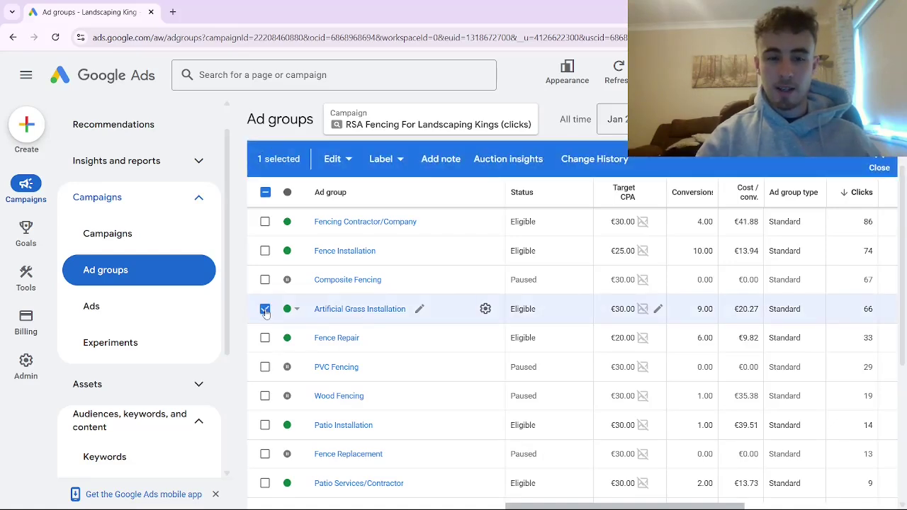
click(333, 159)
click(296, 190)
Step: Paste the copied ad group into the RSA Fencing For Landscaping Kings (clicks) campaign, with new ad groups paused after pasting
click(334, 165)
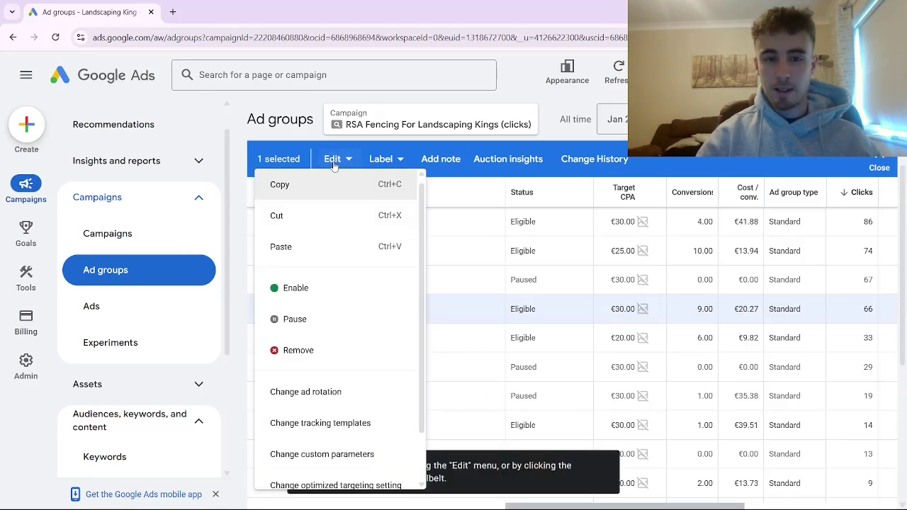
click(299, 252)
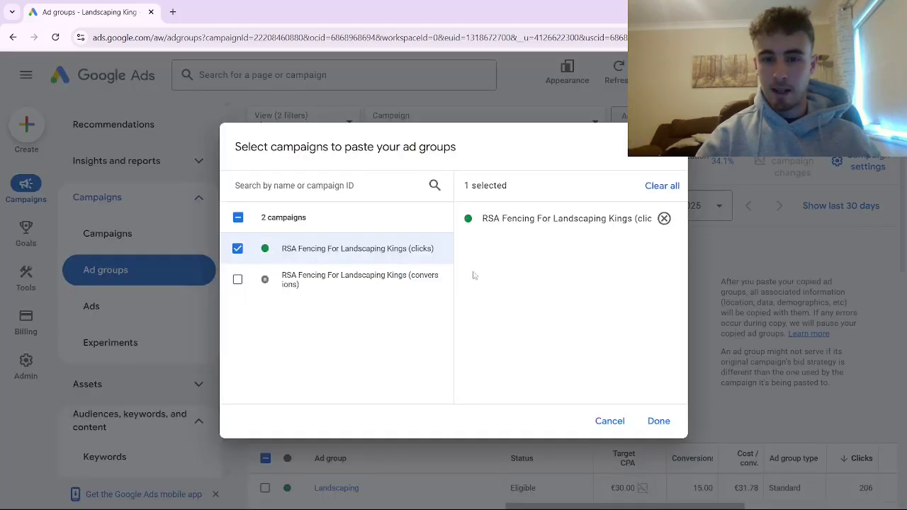
click(659, 423)
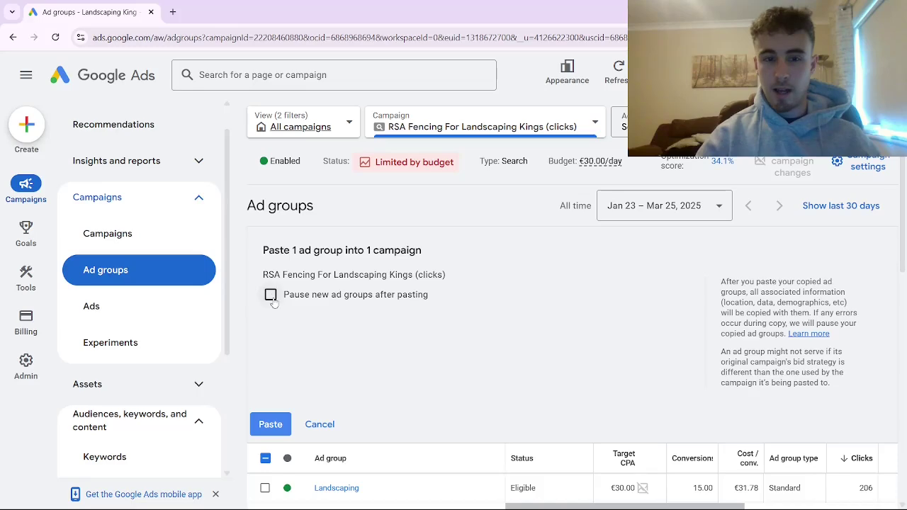
click(270, 295)
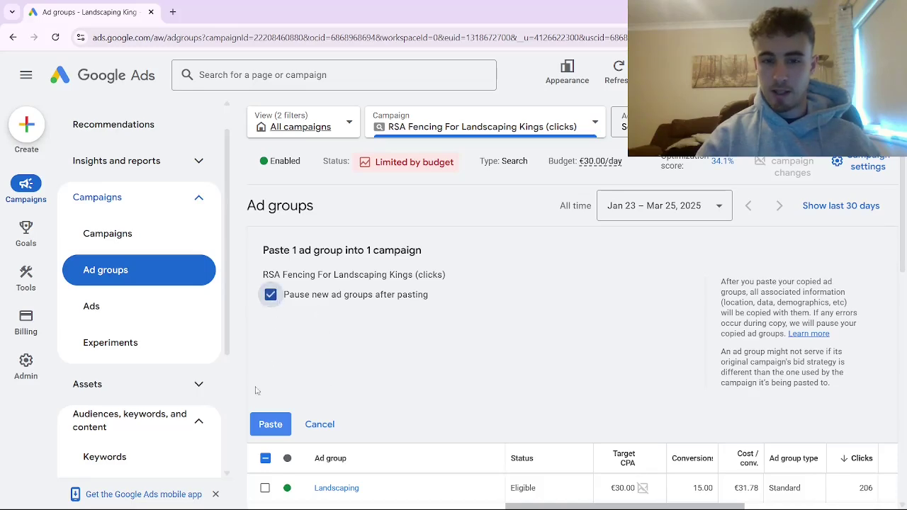
click(270, 428)
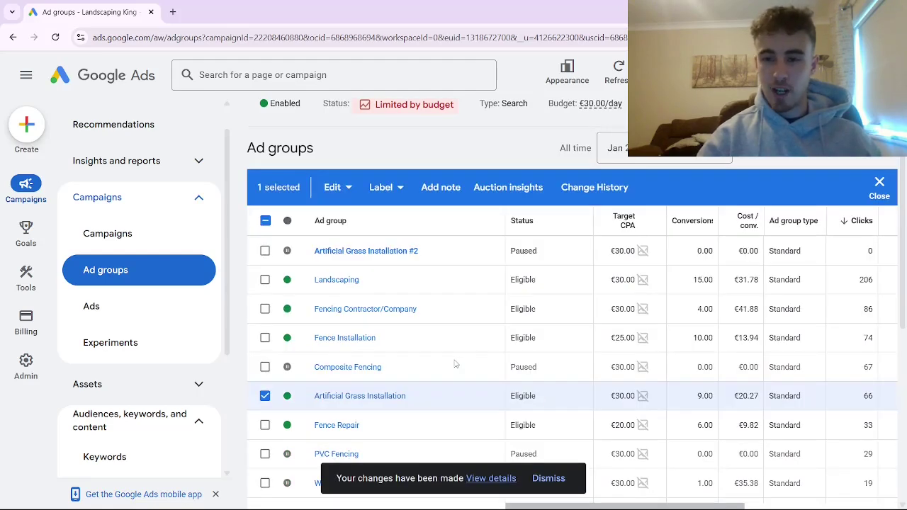
Step: Open the Artificial Grass Installation #2 ad group and review its two responsive search ads
click(344, 259)
click(140, 314)
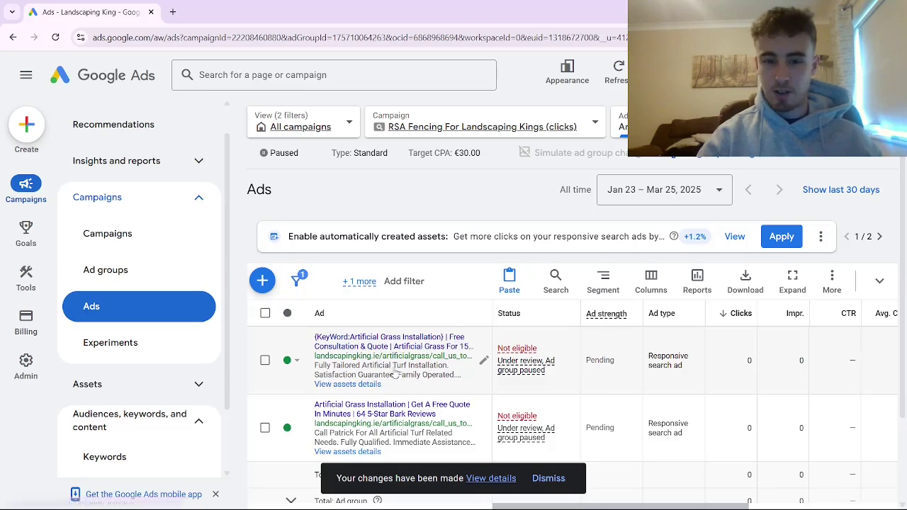
scroll(394, 368, down, 2)
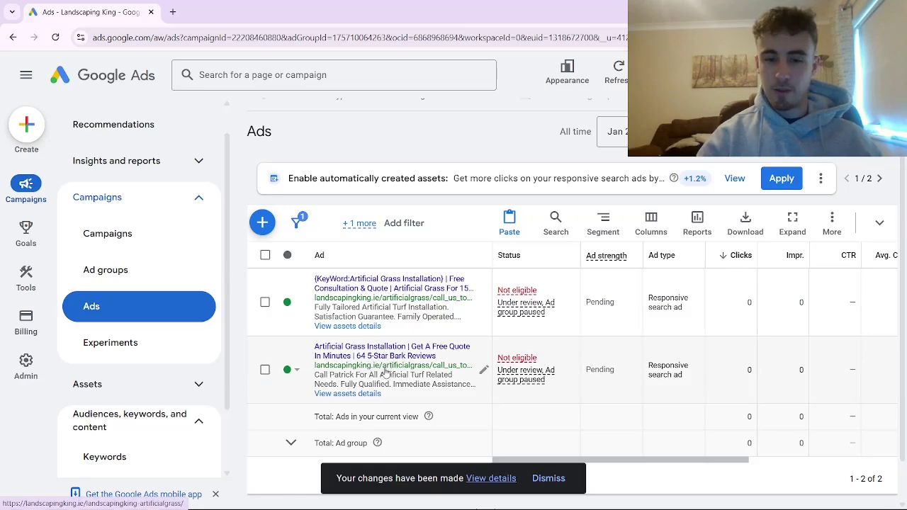
scroll(407, 364, up, 2)
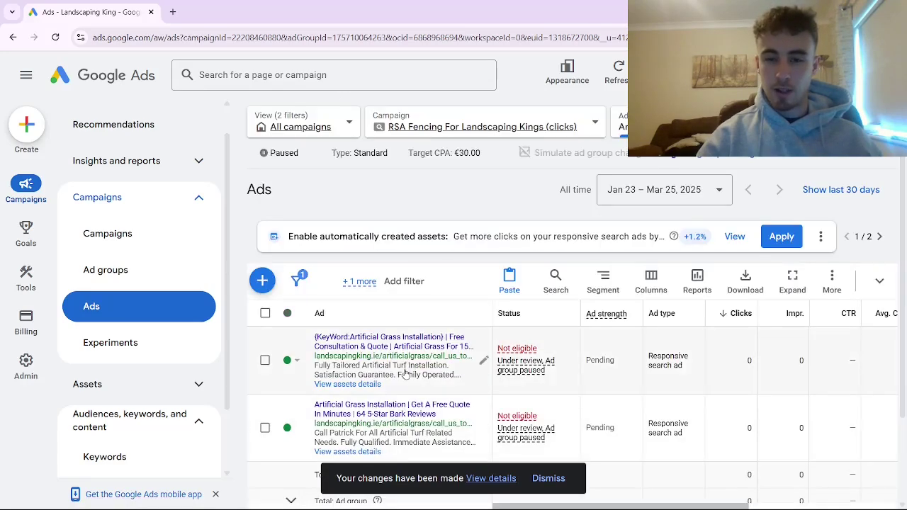
scroll(408, 369, down, 2)
scroll(406, 372, up, 2)
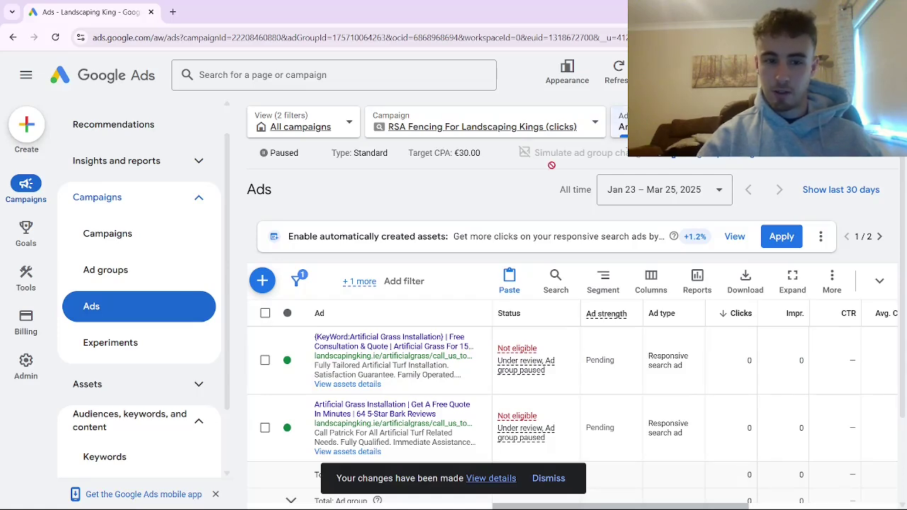
Step: Examine the keywords in the Artificial Grass Installation #2 ad group
click(142, 454)
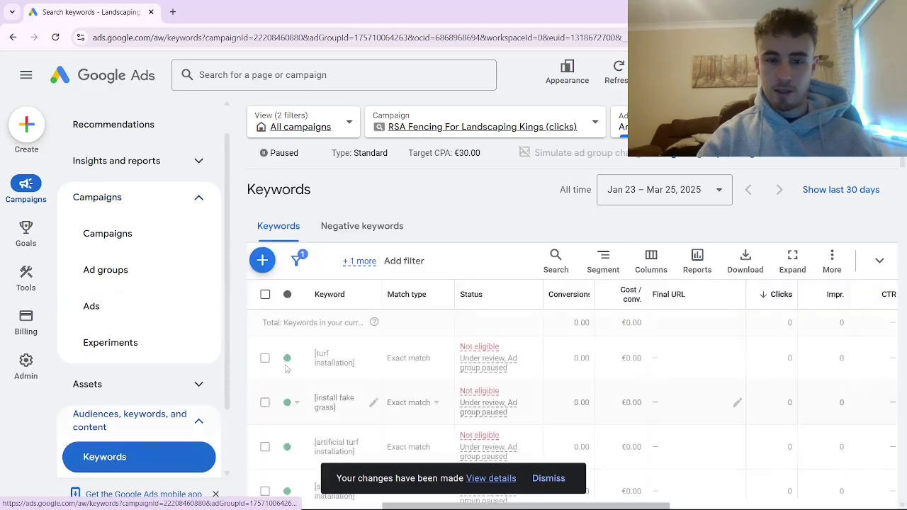
click(265, 347)
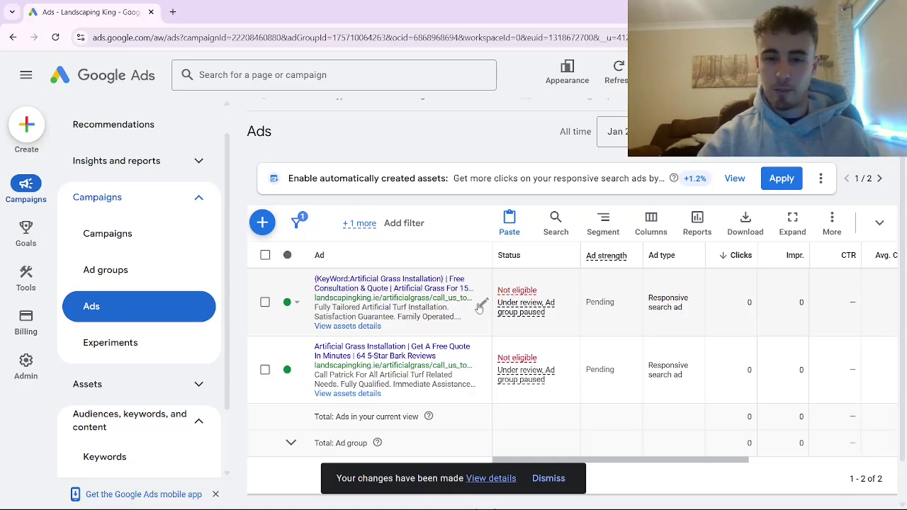
Step: View the status options of the paused duplicate ad group and close them without choosing one
scroll(480, 326, up, 2)
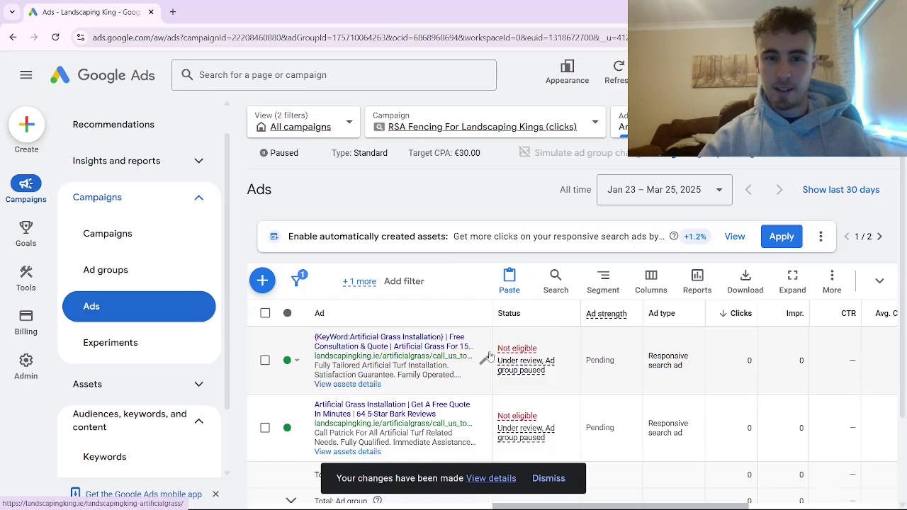
click(287, 157)
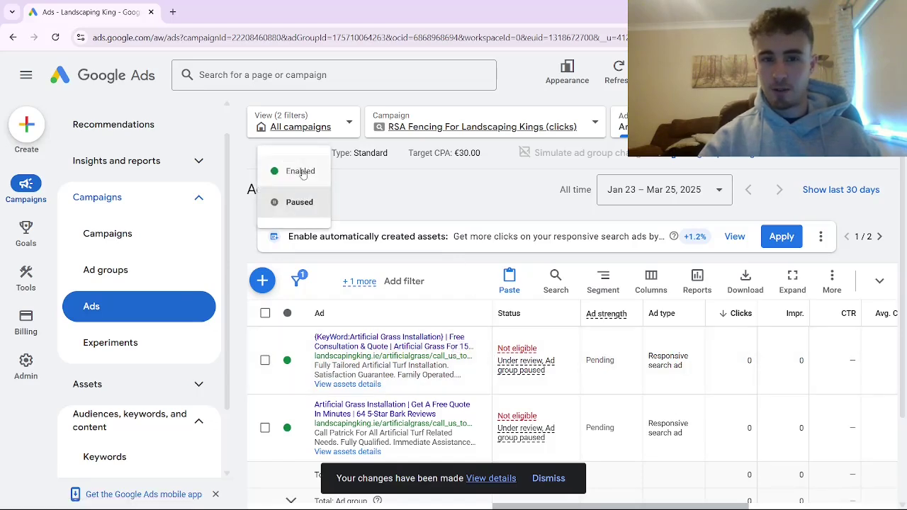
click(404, 185)
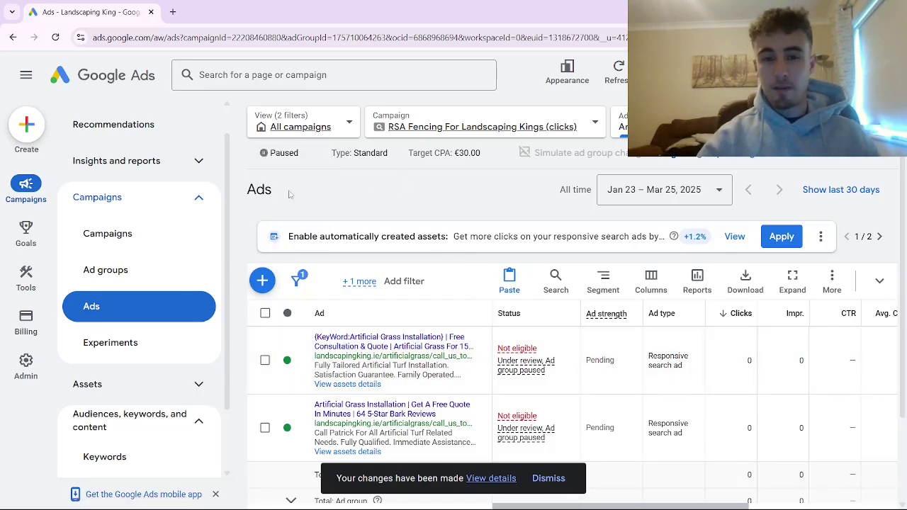
Step: Return to the account overview for all campaigns
scroll(228, 156, up, 1)
drag(228, 156, 226, 145)
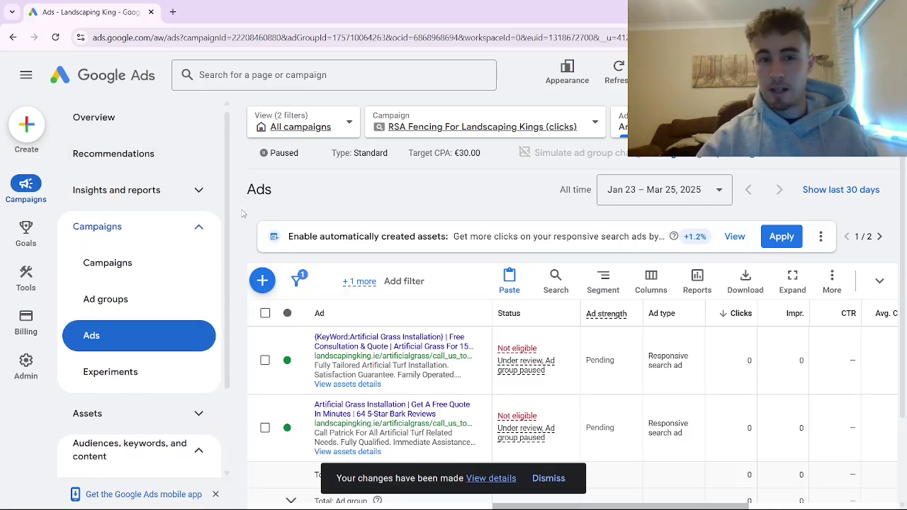
click(157, 132)
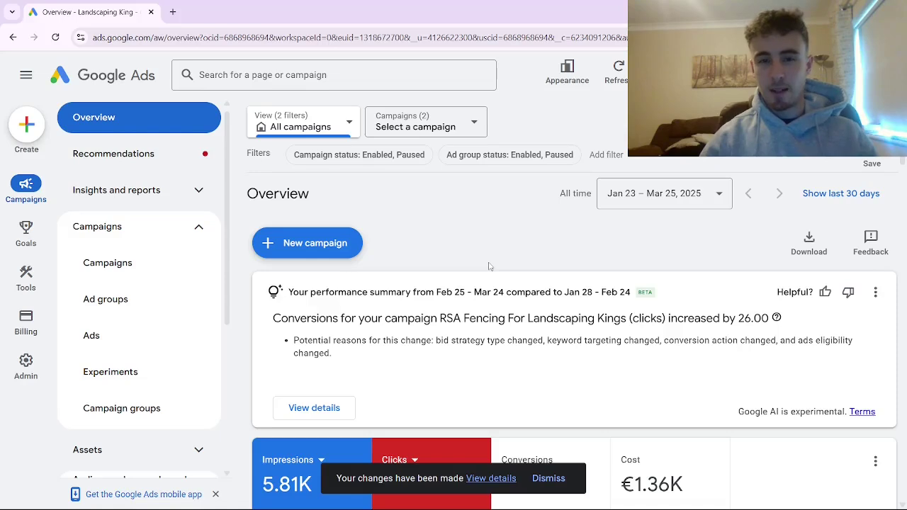